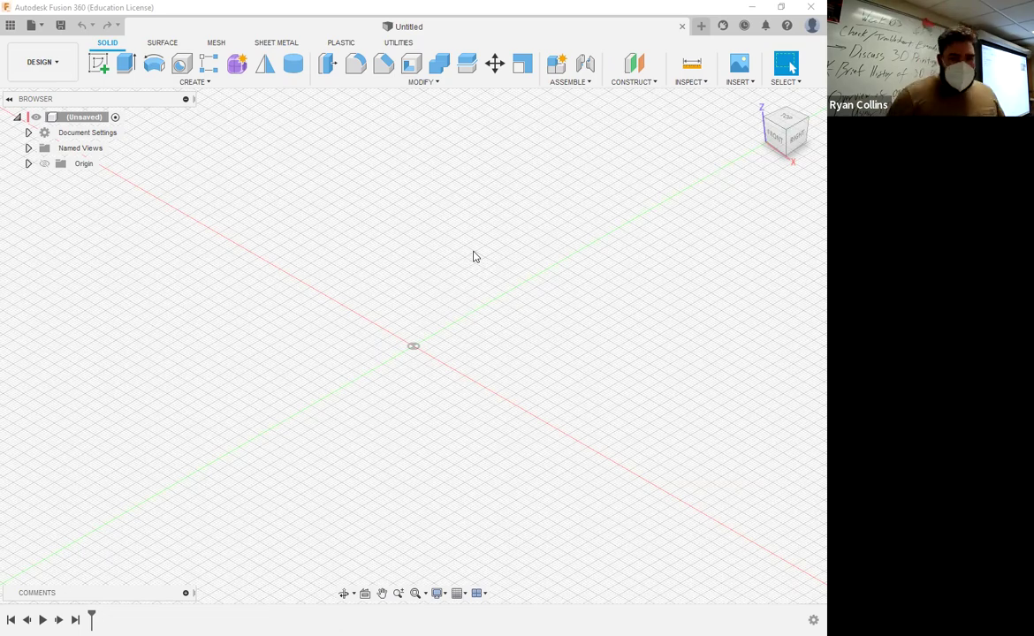
Switch to personal single-user storage and open Large Plant Hook from My Recent Data
{"action": "left_click", "coordinate": [9, 25]}
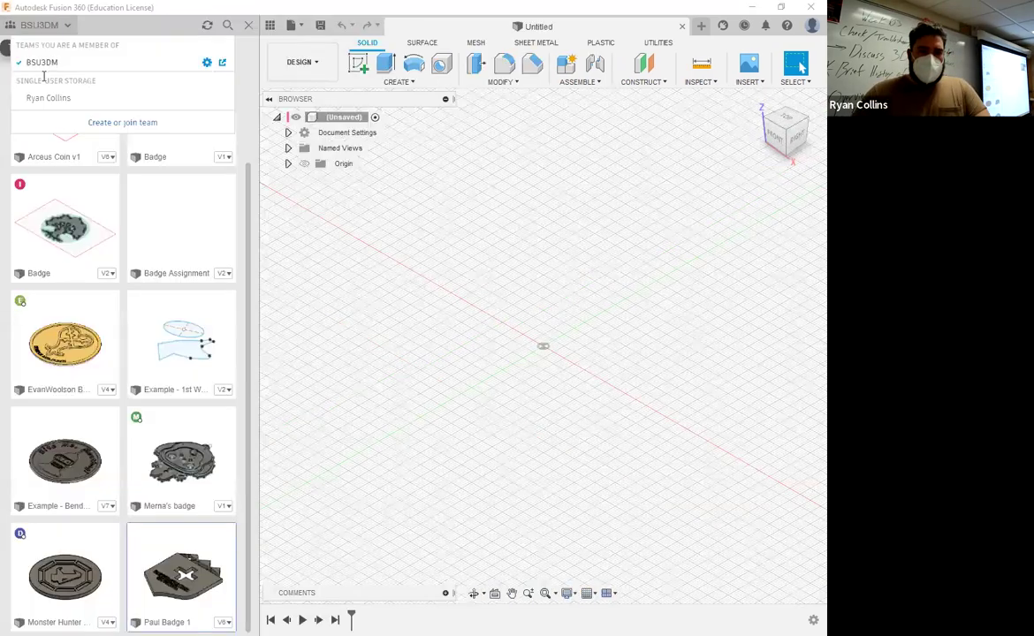
{"action": "left_click", "coordinate": [37, 101]}
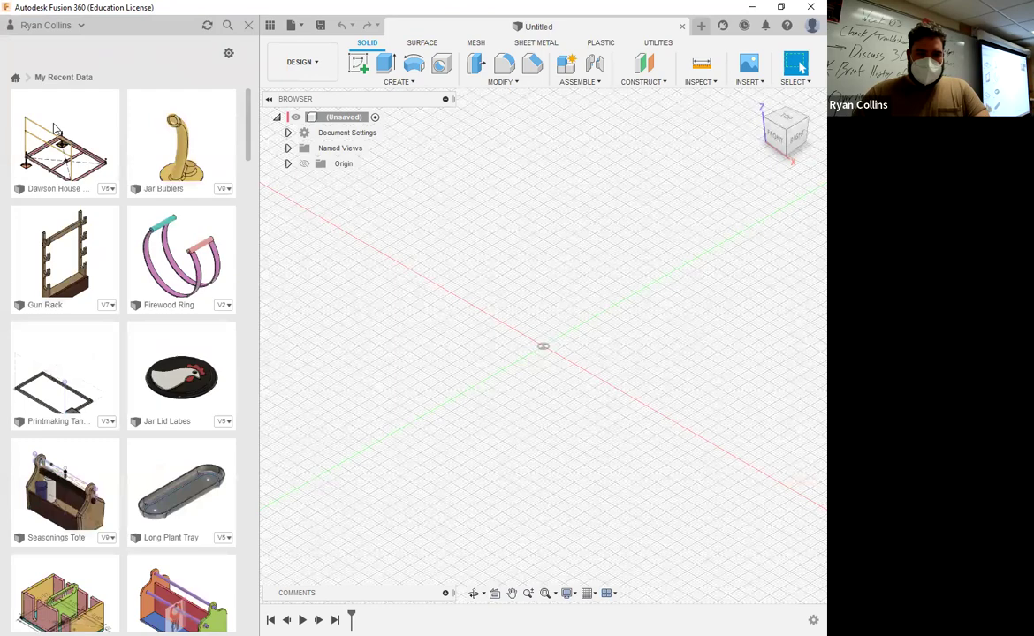
{"action": "scroll", "coordinate": [132, 303], "scroll_direction": "down", "scroll_amount": 1}
{"action": "scroll", "coordinate": [132, 303], "scroll_direction": "down", "scroll_amount": 3}
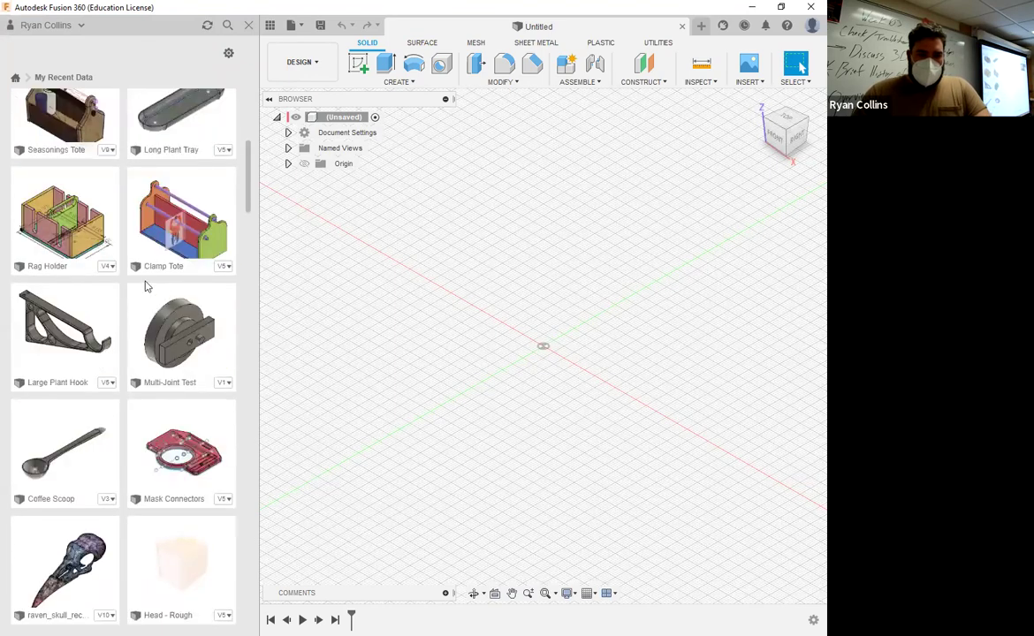
{"action": "double_click", "coordinate": [86, 353]}
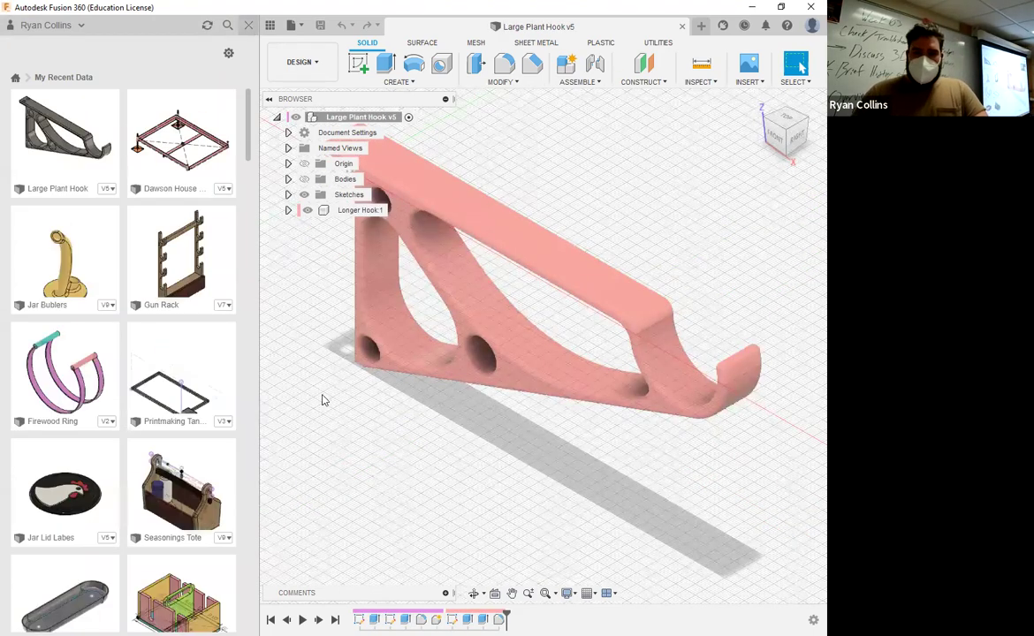
{"action": "left_click", "coordinate": [292, 26]}
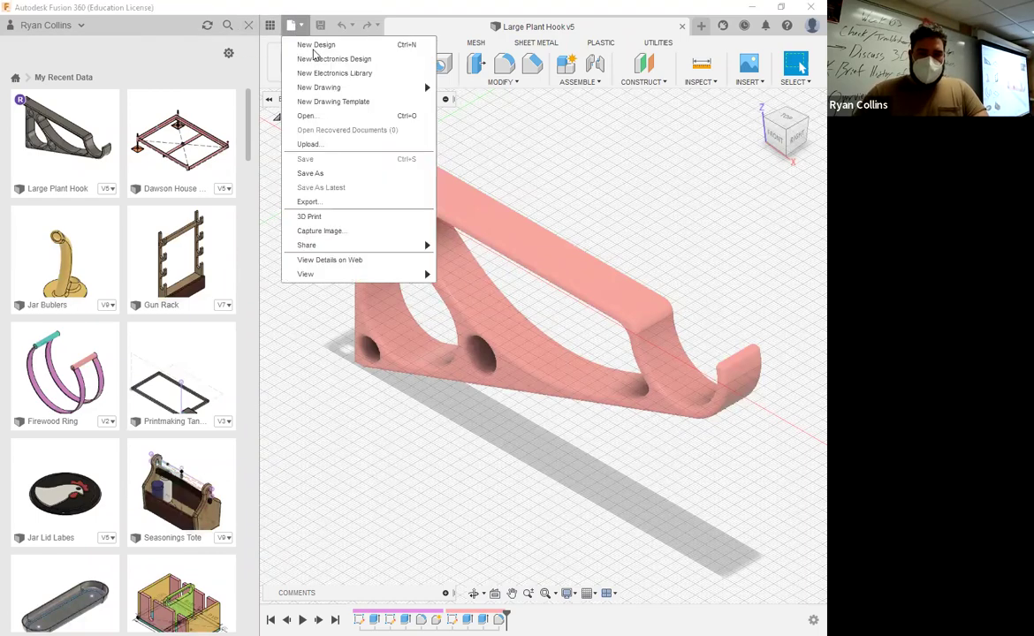
{"action": "left_click", "coordinate": [326, 175]}
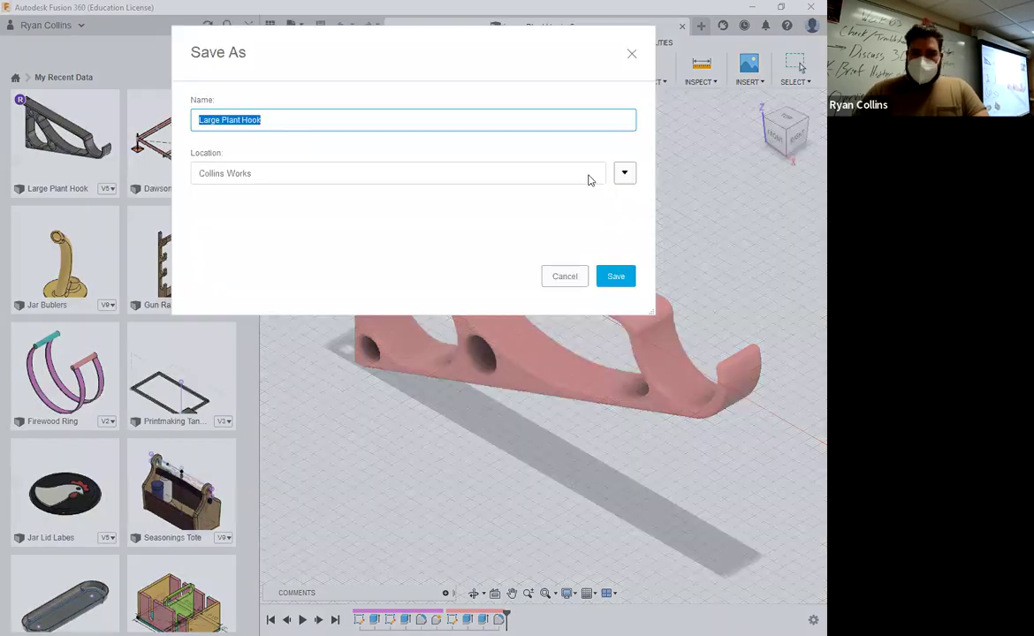
{"action": "left_click", "coordinate": [625, 174]}
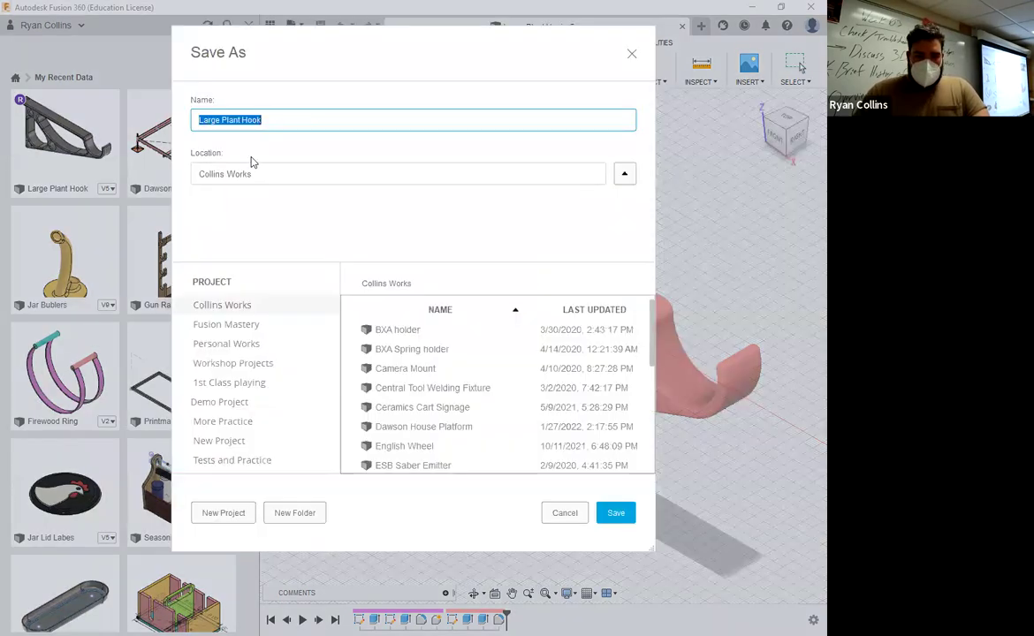
{"action": "left_click", "coordinate": [550, 513]}
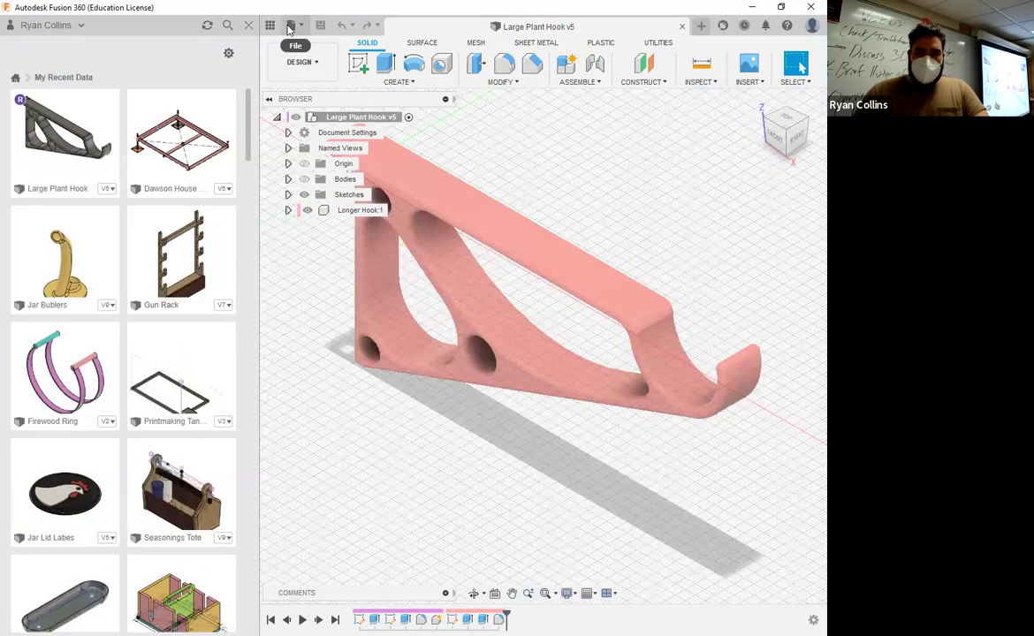
Export Large Plant Hook v5 as a .f3d file, choosing the Desktop as the save location
{"action": "left_click", "coordinate": [291, 25]}
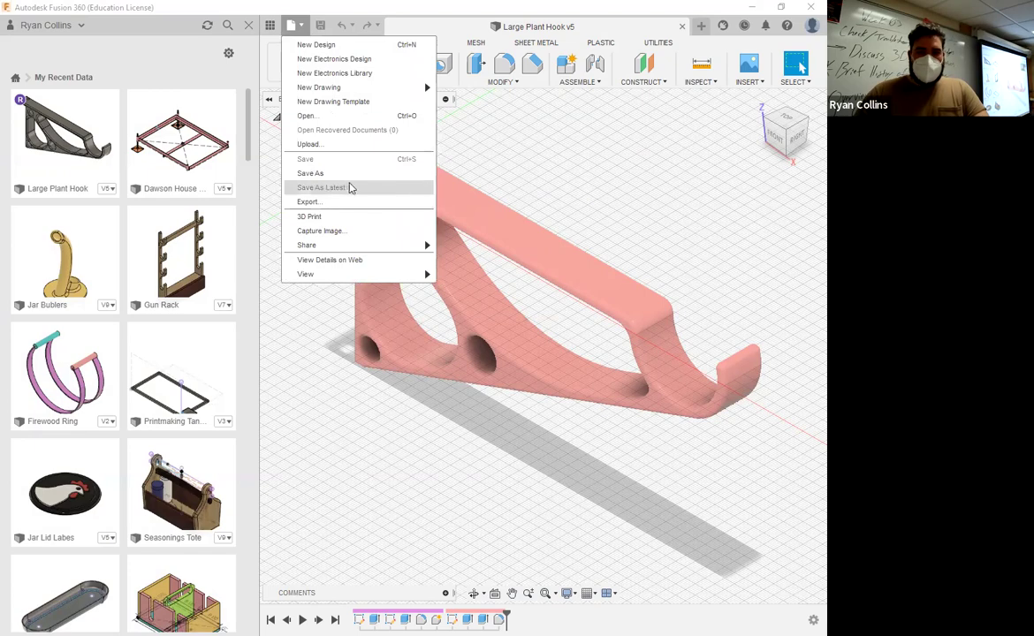
{"action": "left_click", "coordinate": [308, 202]}
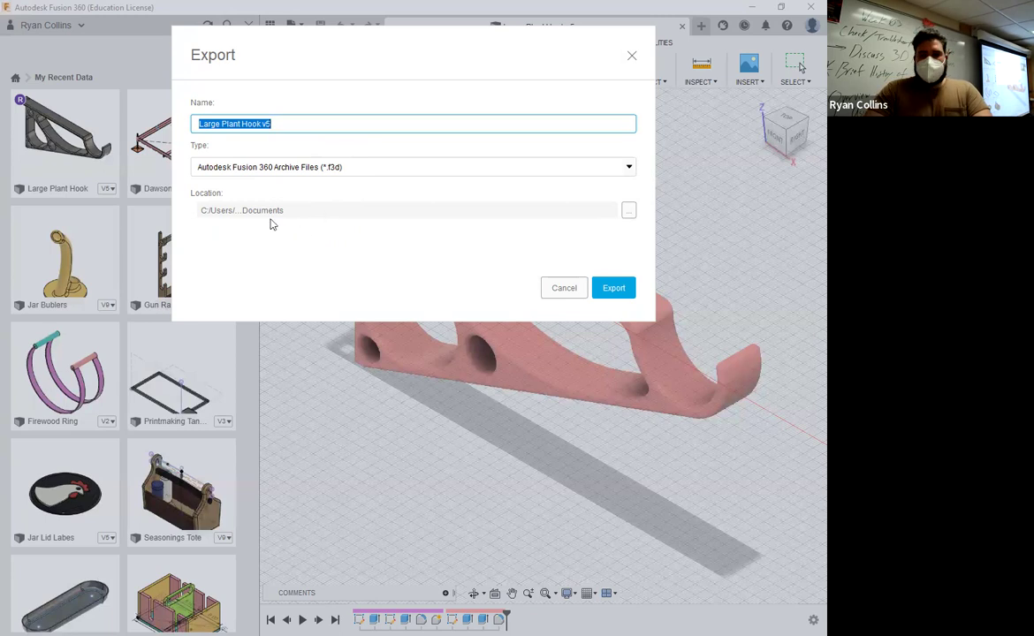
{"action": "left_click", "coordinate": [629, 211]}
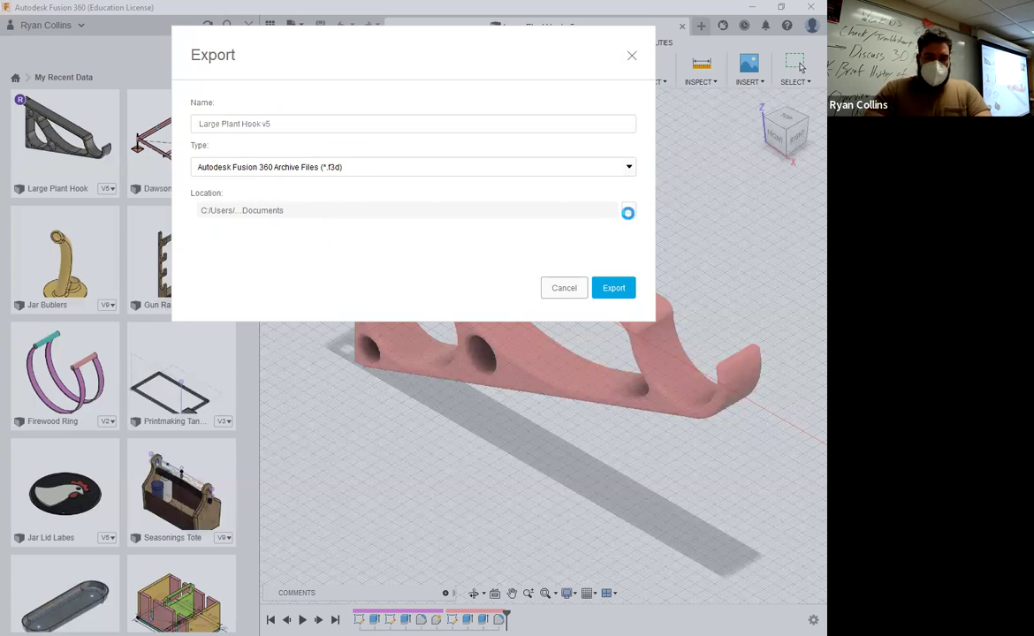
{"action": "scroll", "coordinate": [212, 190], "scroll_direction": "up", "scroll_amount": 3}
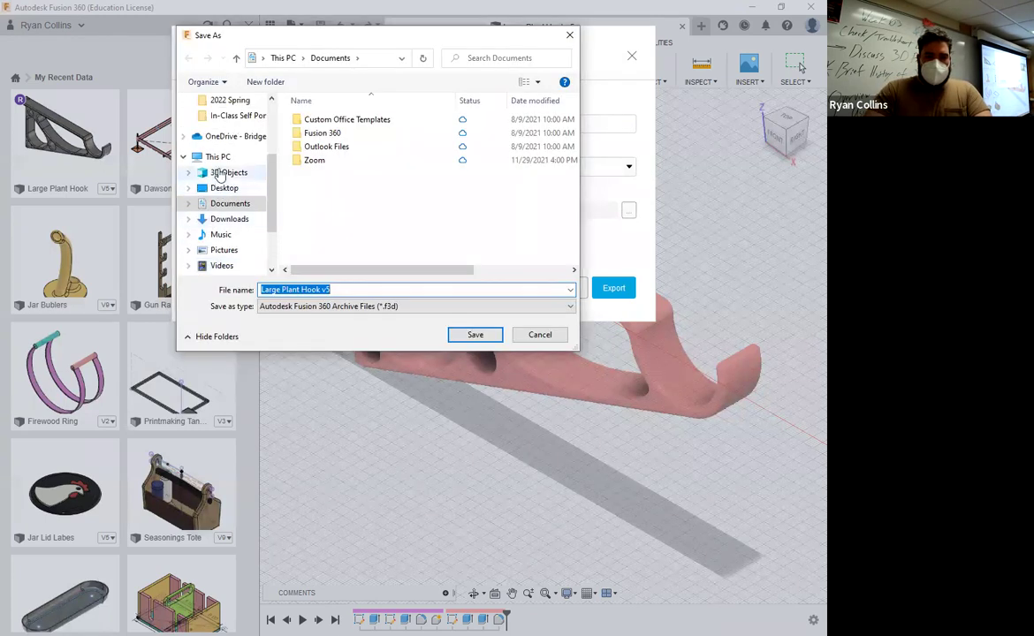
{"action": "scroll", "coordinate": [202, 119], "scroll_direction": "up", "scroll_amount": 2}
{"action": "left_click", "coordinate": [221, 125]}
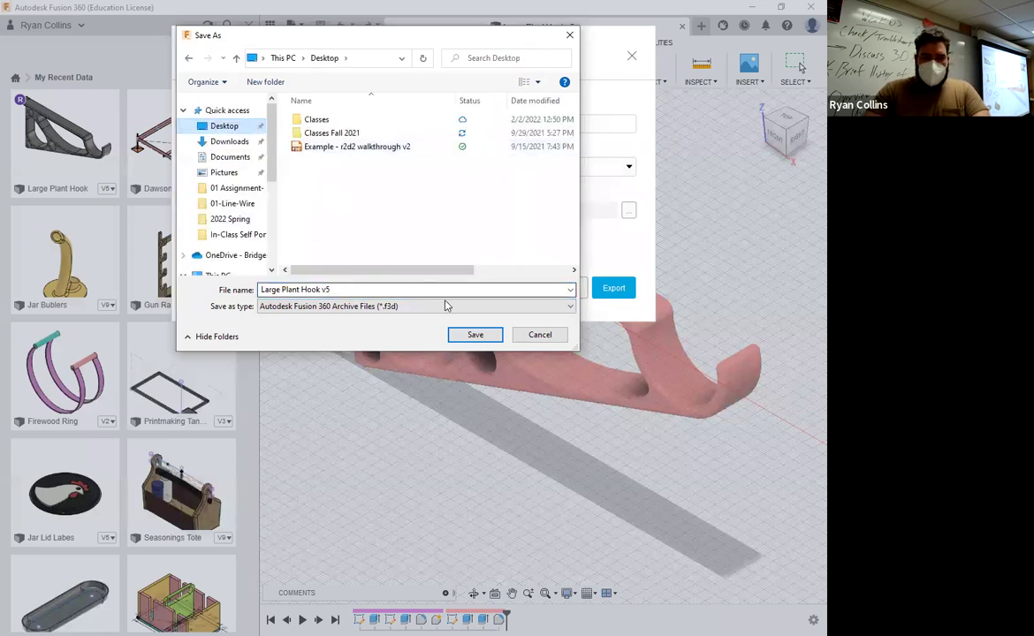
{"action": "left_click", "coordinate": [482, 340]}
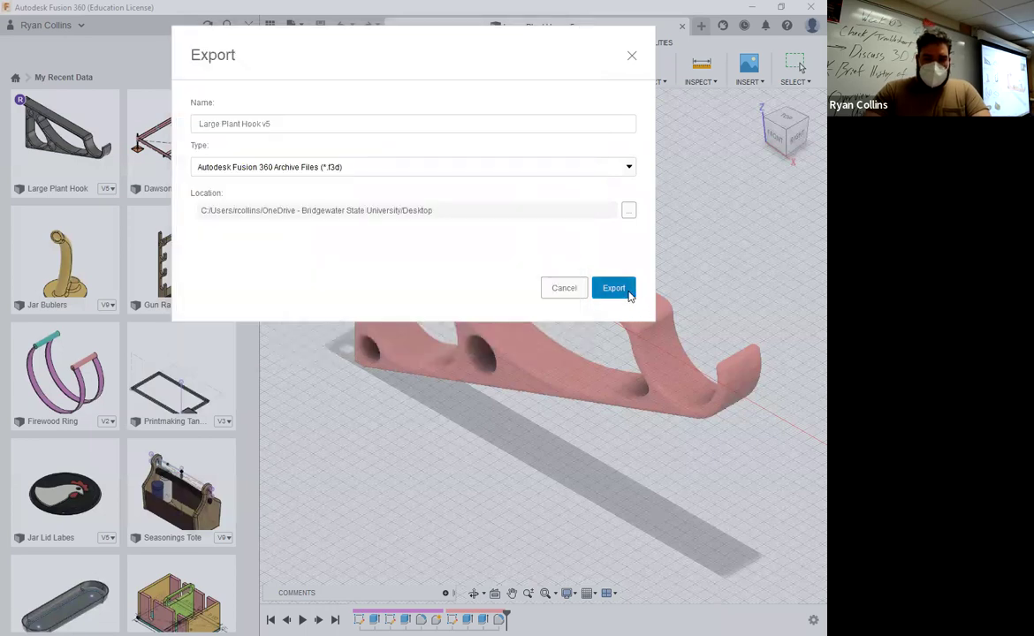
{"action": "left_click", "coordinate": [630, 296]}
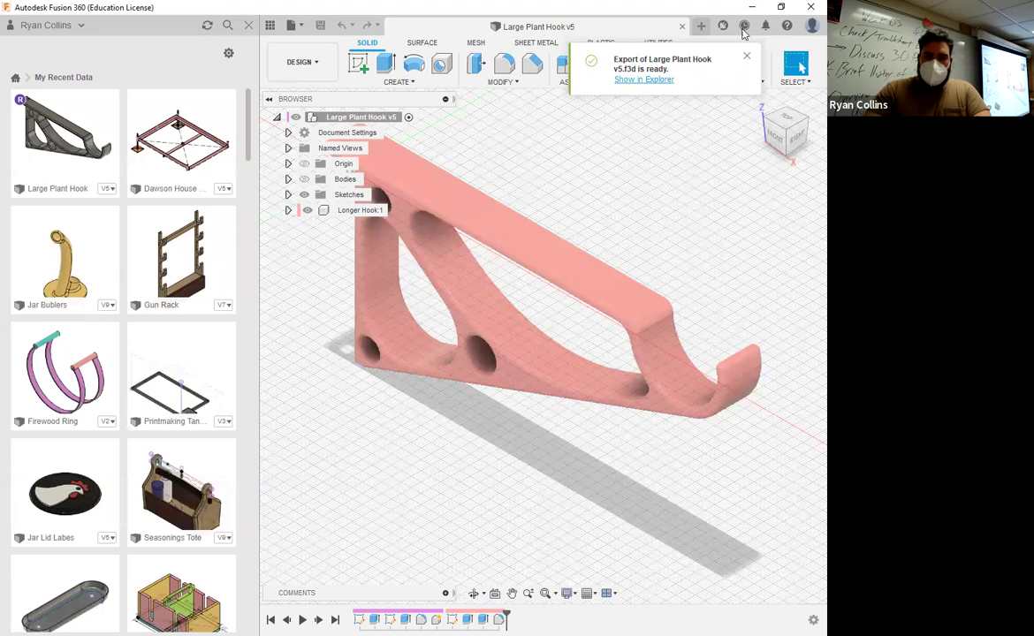
Switch to the BSU3DM team and open the Spring2022-BSU ART F299 3D Printing project
{"action": "left_click", "coordinate": [41, 30]}
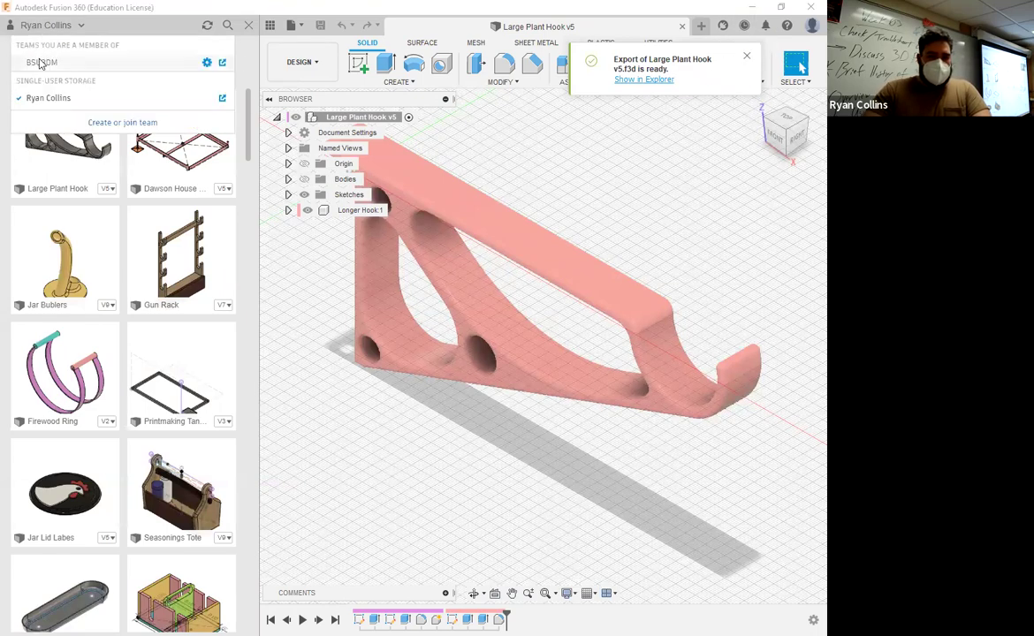
{"action": "left_click", "coordinate": [42, 62]}
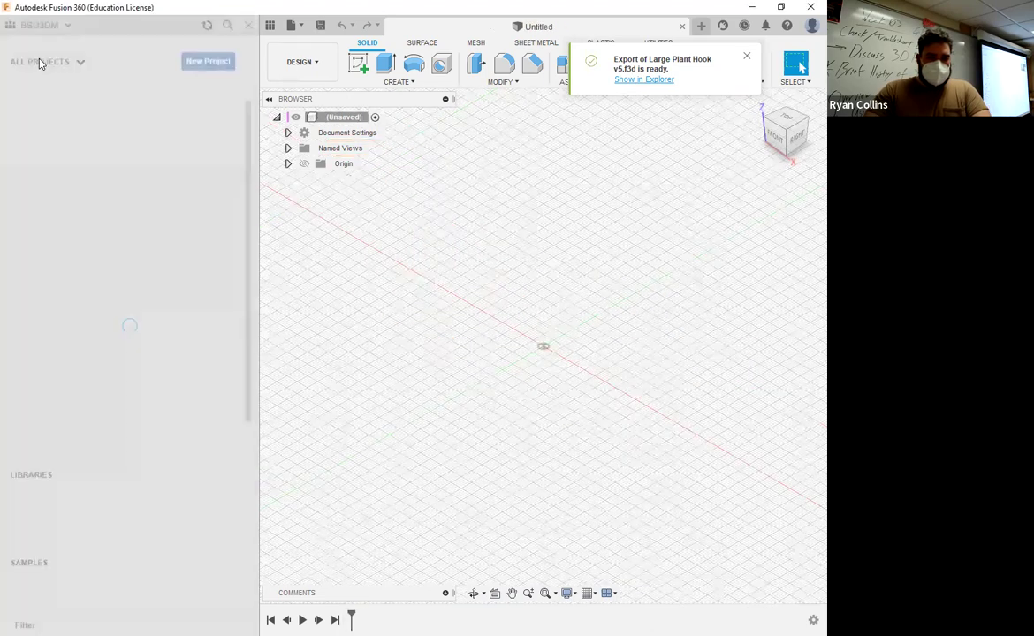
{"action": "left_click", "coordinate": [62, 96]}
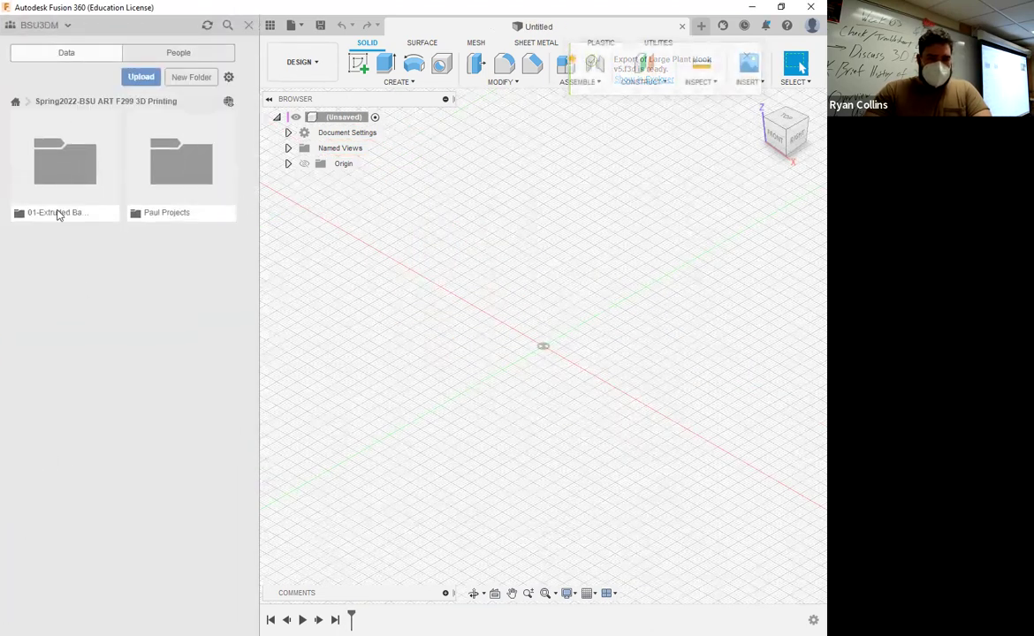
Select the Large Plant Hook v5 file from the computer for upload
{"action": "left_click", "coordinate": [139, 79]}
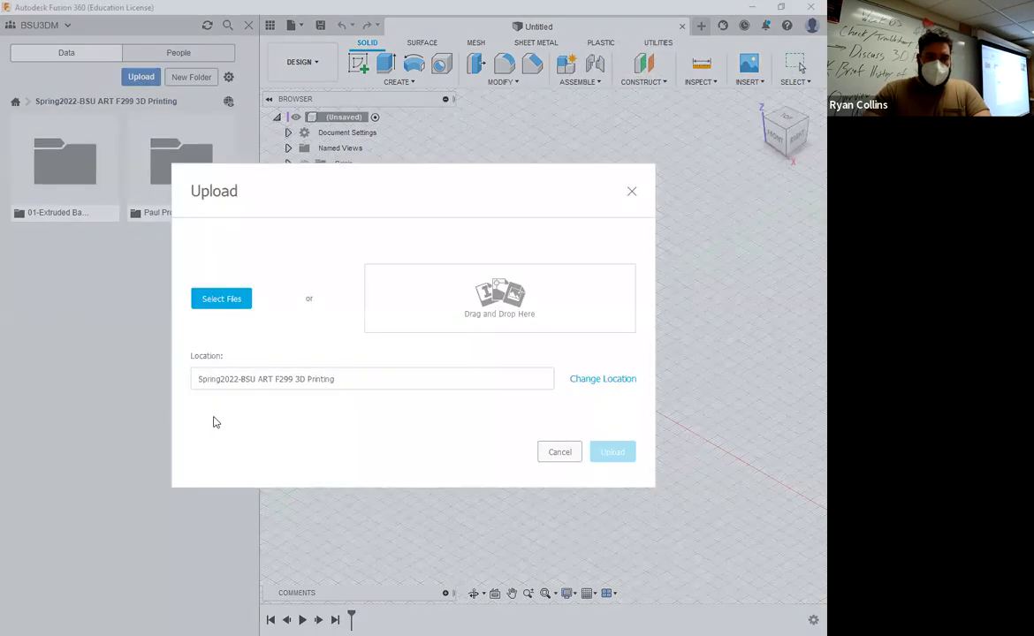
{"action": "left_click", "coordinate": [221, 299]}
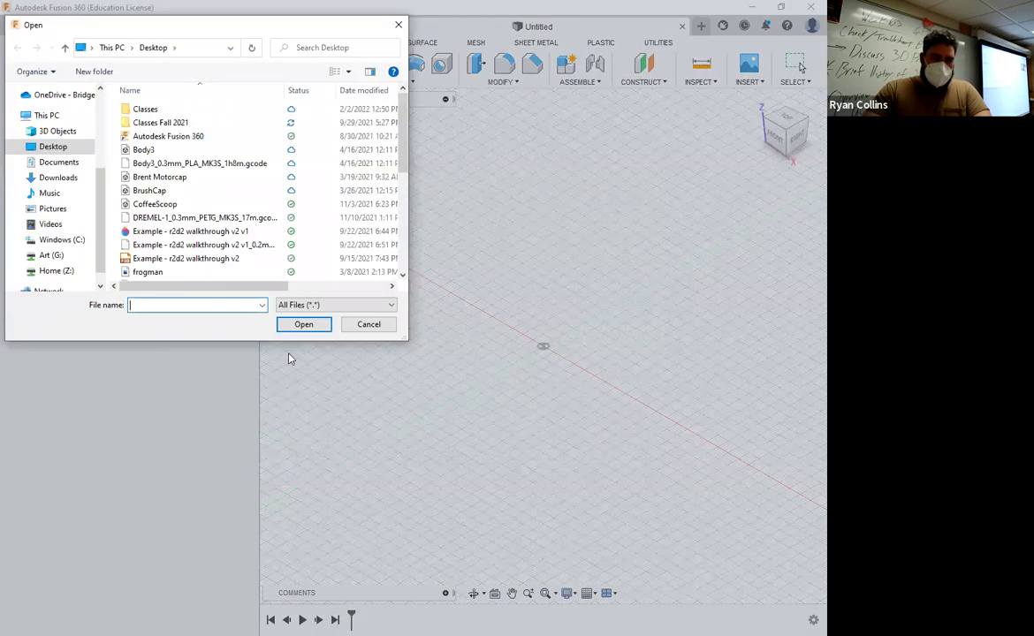
{"action": "scroll", "coordinate": [50, 128], "scroll_direction": "up", "scroll_amount": 1}
{"action": "scroll", "coordinate": [48, 130], "scroll_direction": "up", "scroll_amount": 3}
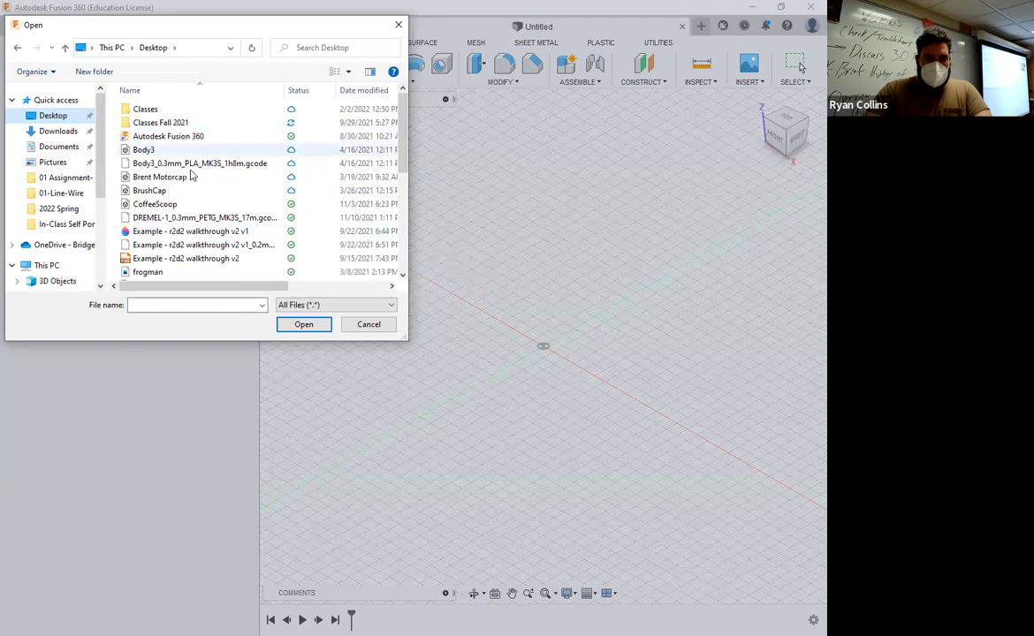
{"action": "scroll", "coordinate": [189, 208], "scroll_direction": "down", "scroll_amount": 3}
{"action": "left_click", "coordinate": [159, 219]}
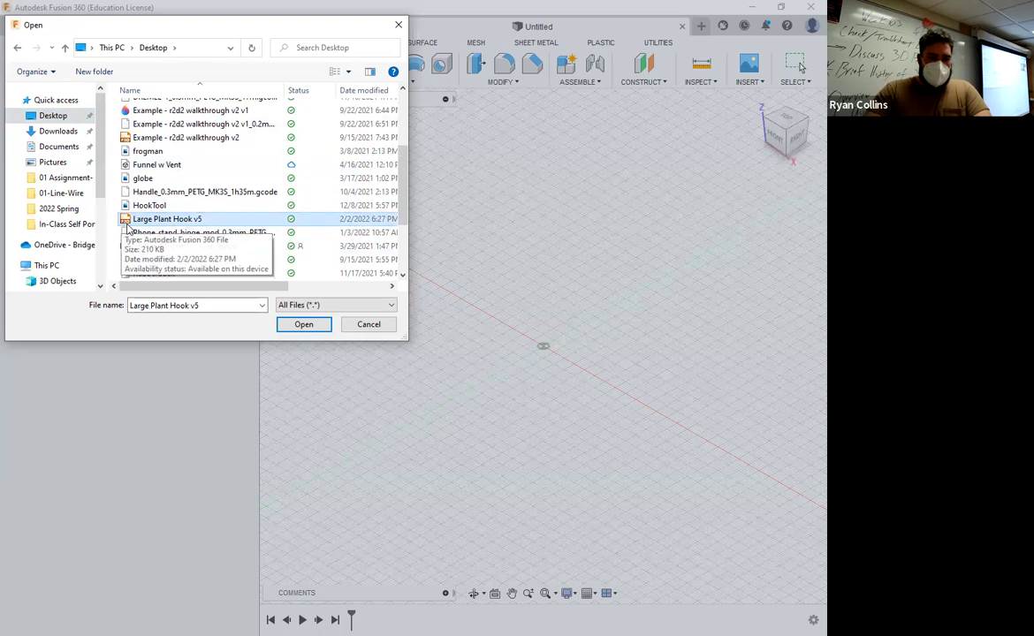
{"action": "left_click", "coordinate": [302, 327]}
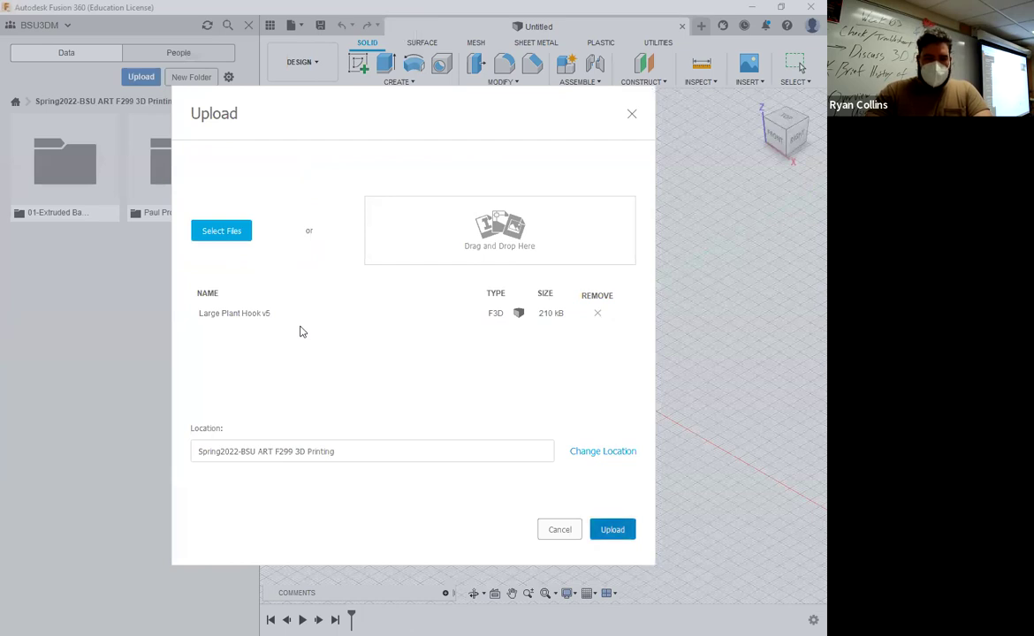
Upload Large Plant Hook v5 and close the status report once the job shows Complete
{"action": "key", "text": "Return"}
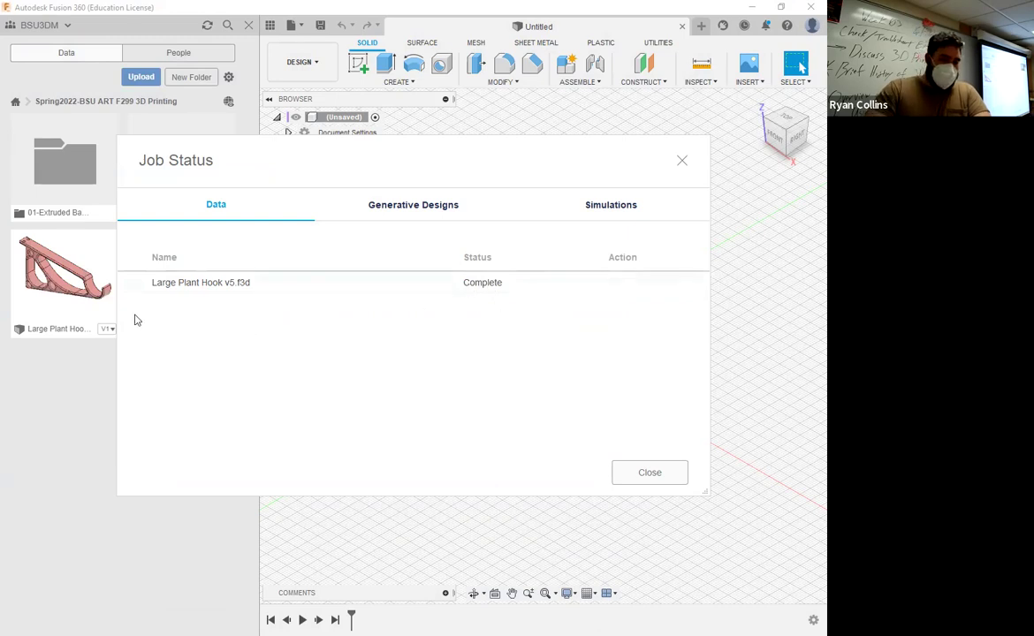
{"action": "left_click", "coordinate": [665, 478]}
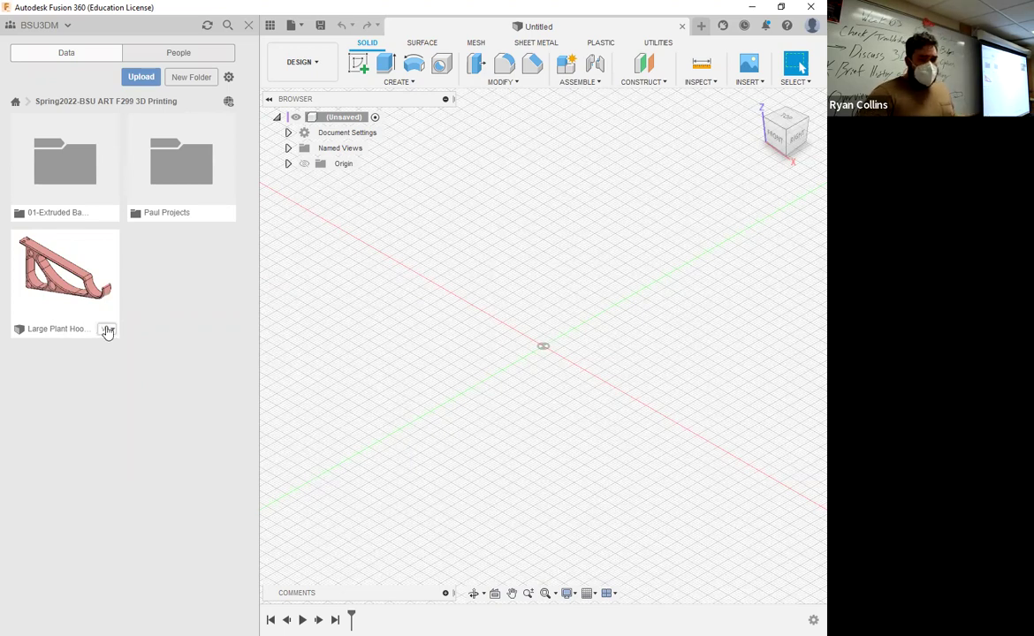
Select the Large Plant Hook thumbnail to view its details and single-version history
{"action": "left_click", "coordinate": [107, 332]}
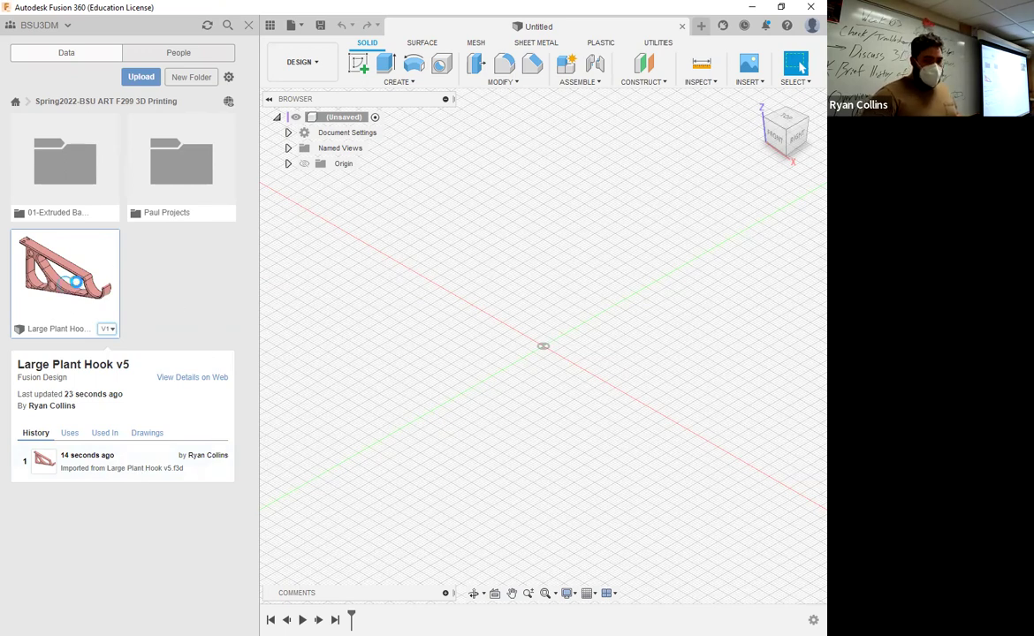
Open the uploaded Large Plant Hook v5 from the Spring2022-BSU ART F299 project folder
{"action": "double_click", "coordinate": [79, 284]}
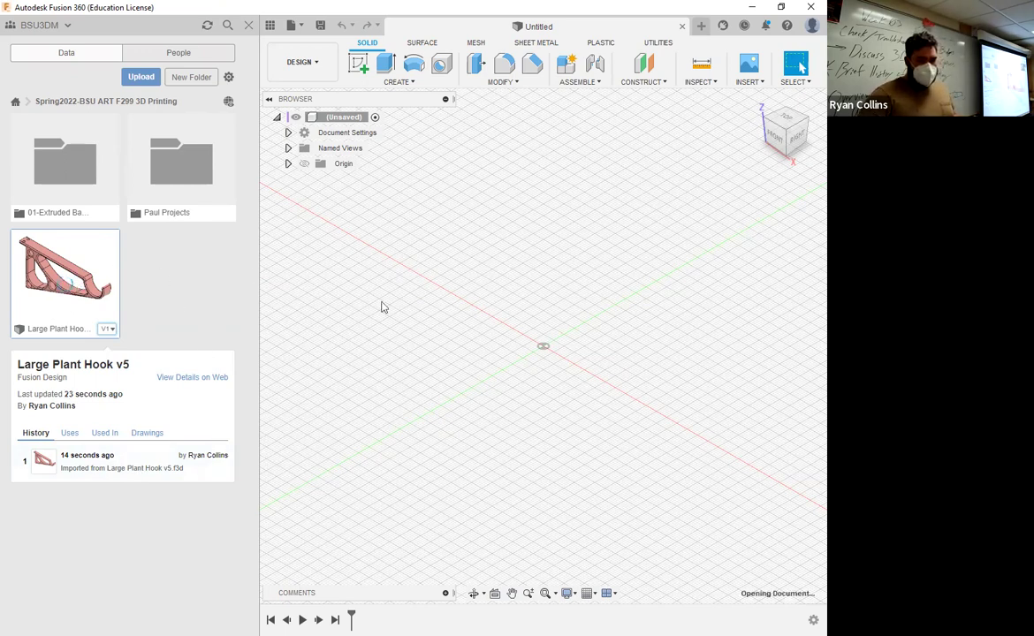